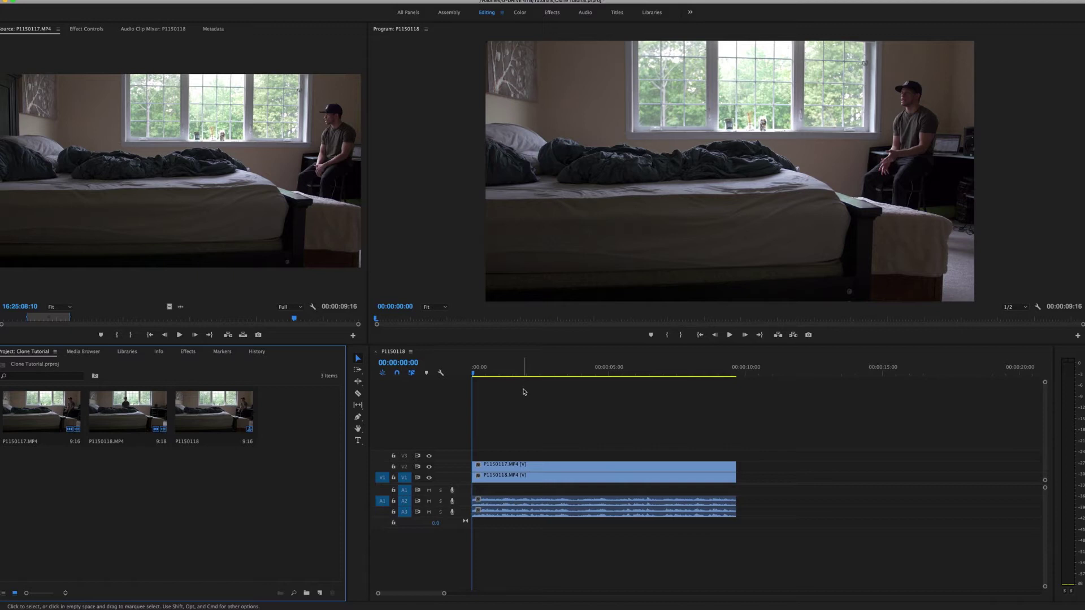
{"action": "left_click", "coordinate": [488, 373]}
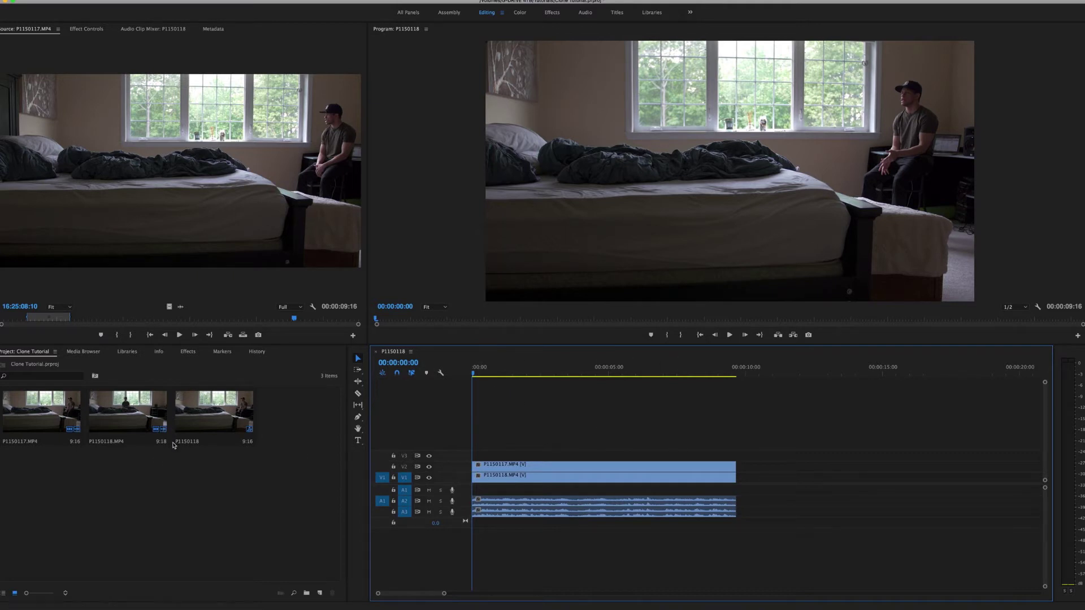
{"action": "left_click", "coordinate": [481, 374]}
{"action": "left_click_drag", "start_coordinate": [480, 375], "coordinate": [472, 375]}
{"action": "left_click", "coordinate": [429, 467]}
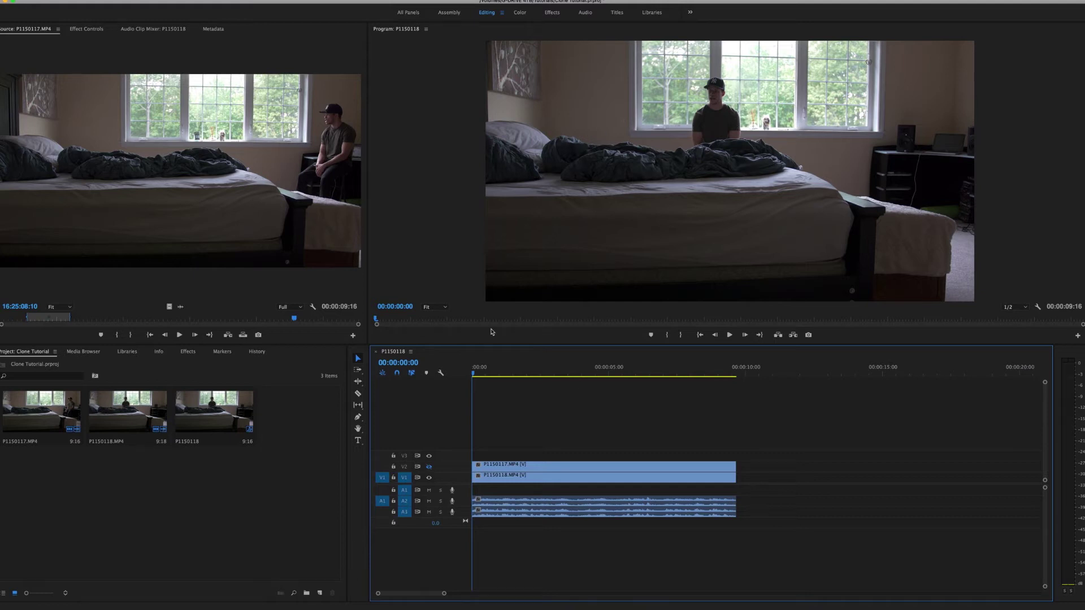
{"action": "left_click", "coordinate": [428, 466]}
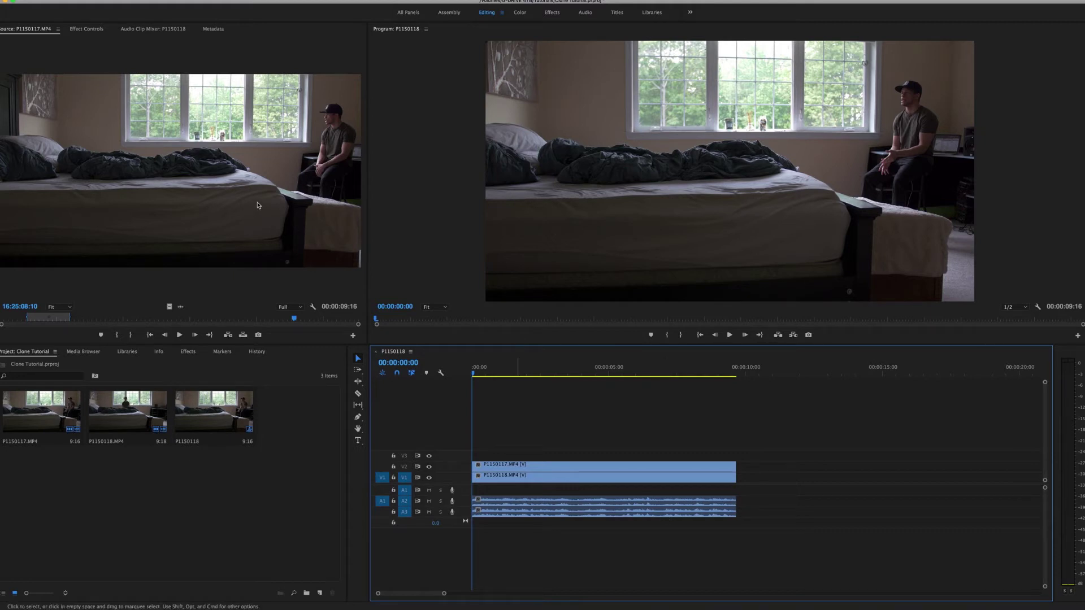
{"action": "left_click", "coordinate": [509, 467]}
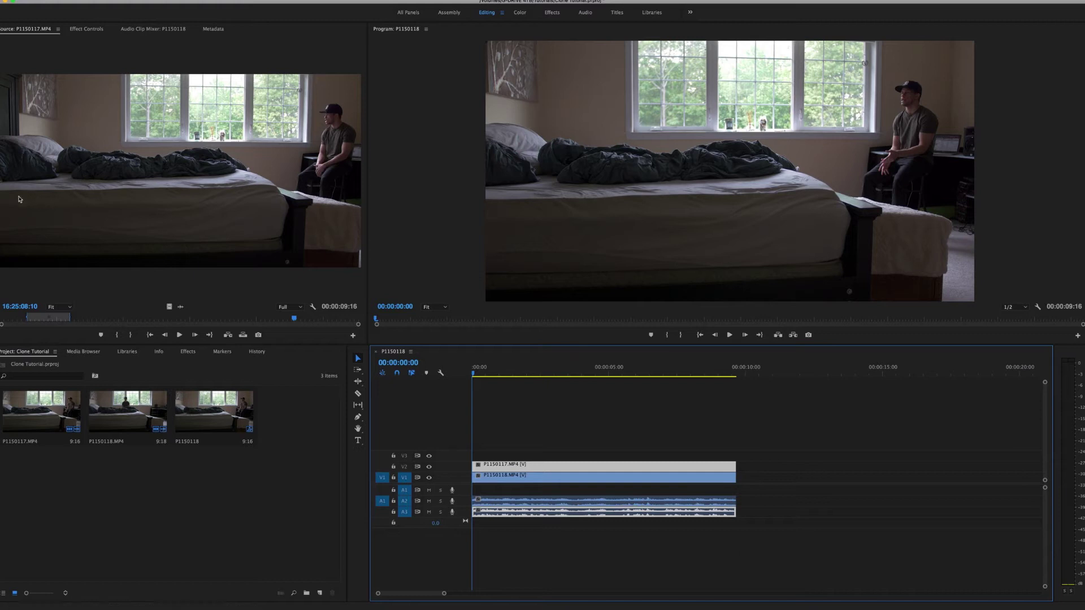
- Show Effect Controls for P1150117.MP4 and expand its Opacity section to reveal the masking options
{"action": "left_click", "coordinate": [85, 29]}
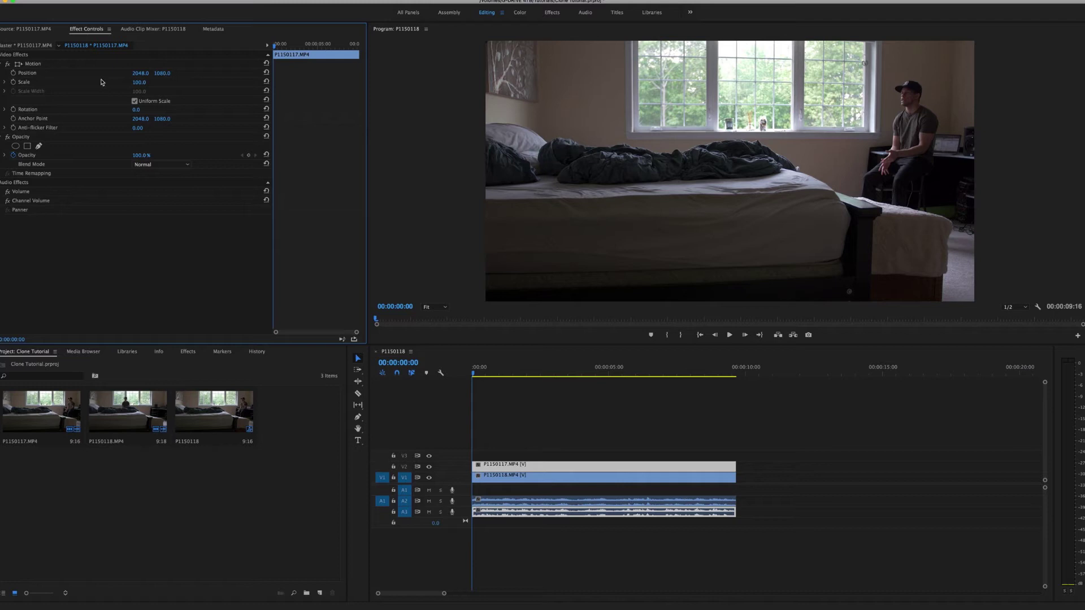
{"action": "left_click", "coordinate": [9, 137]}
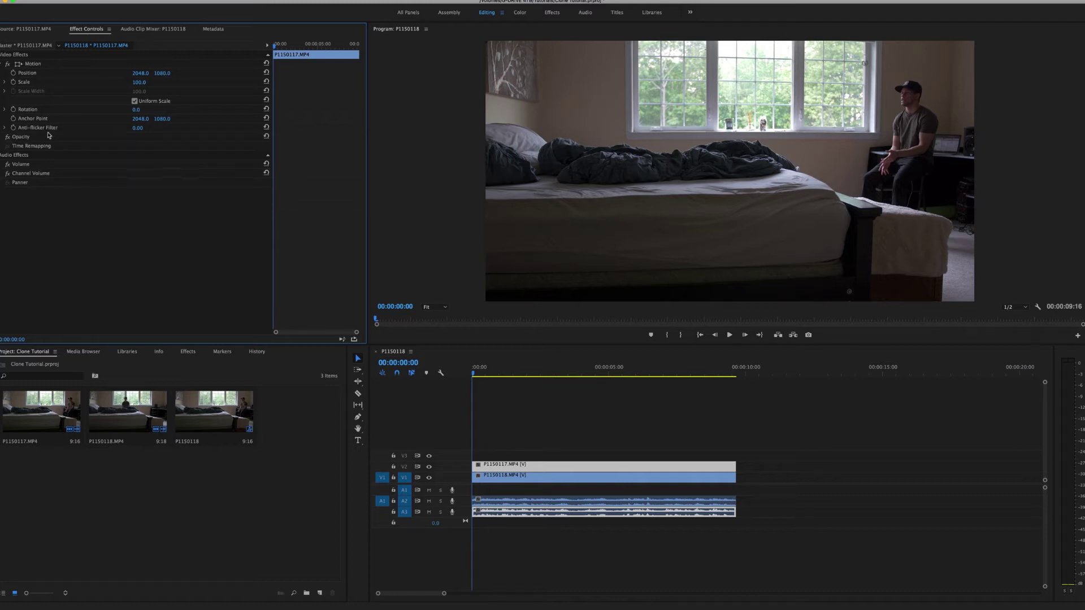
{"action": "left_click", "coordinate": [8, 137]}
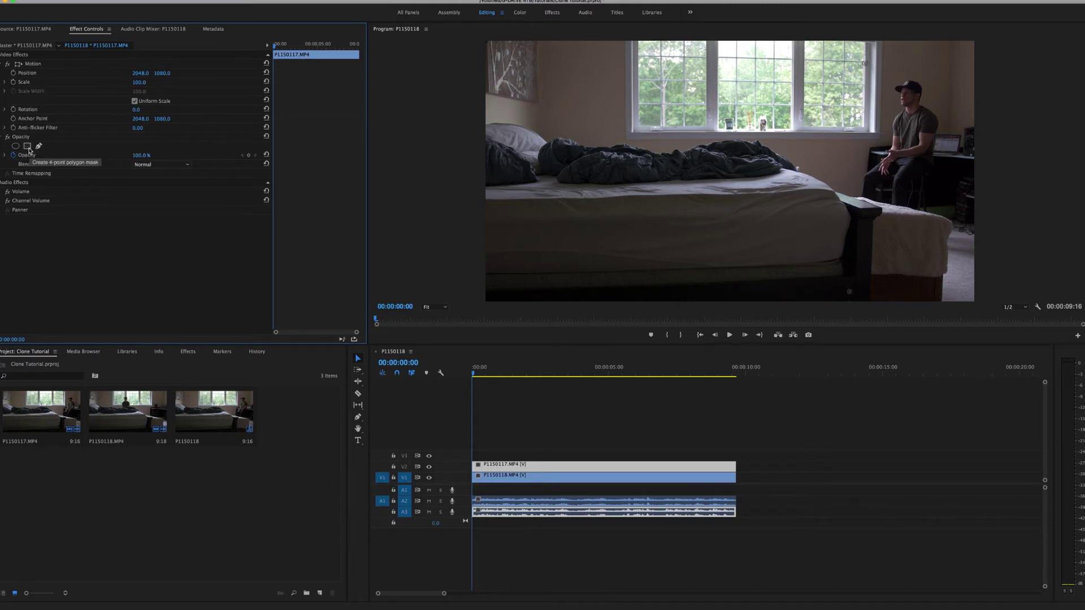
- Add a four-point polygon mask to the clip, zoom the program view to 25%, and advance one frame
{"action": "left_click", "coordinate": [27, 146]}
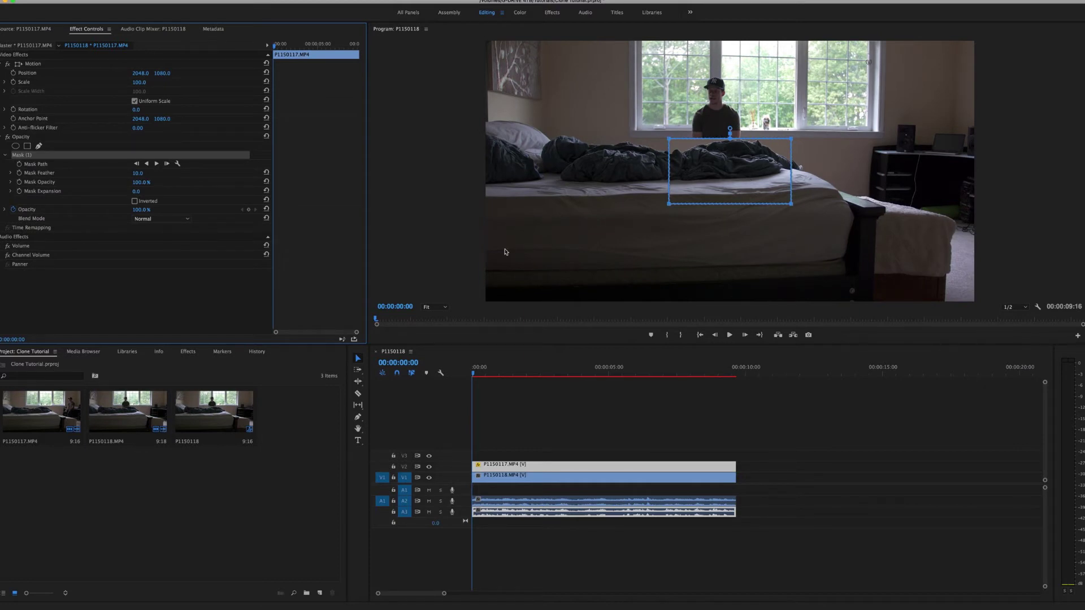
{"action": "left_click", "coordinate": [429, 307]}
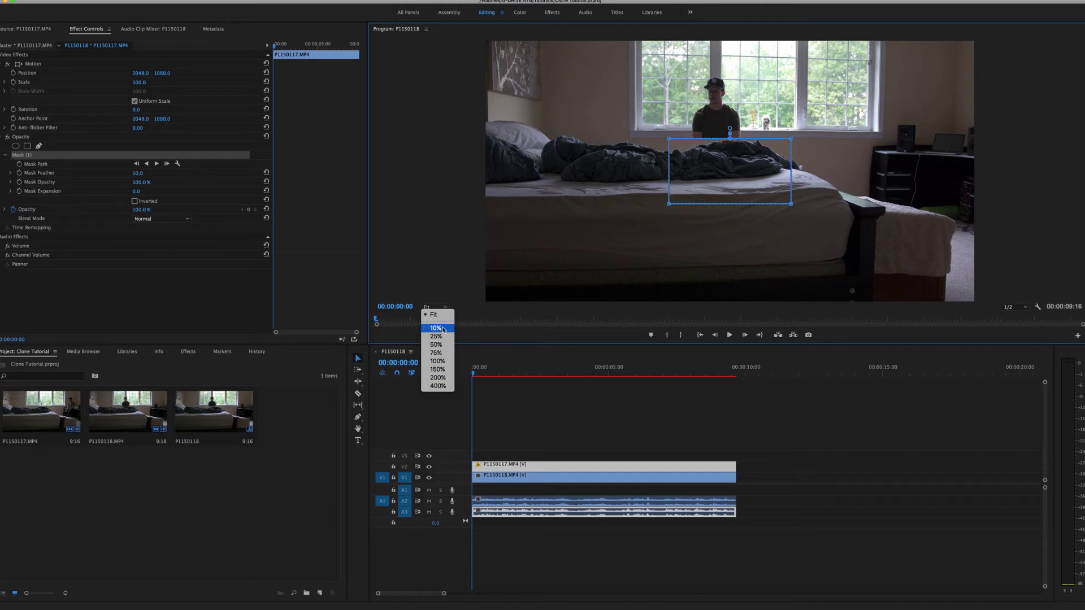
{"action": "left_click", "coordinate": [436, 336]}
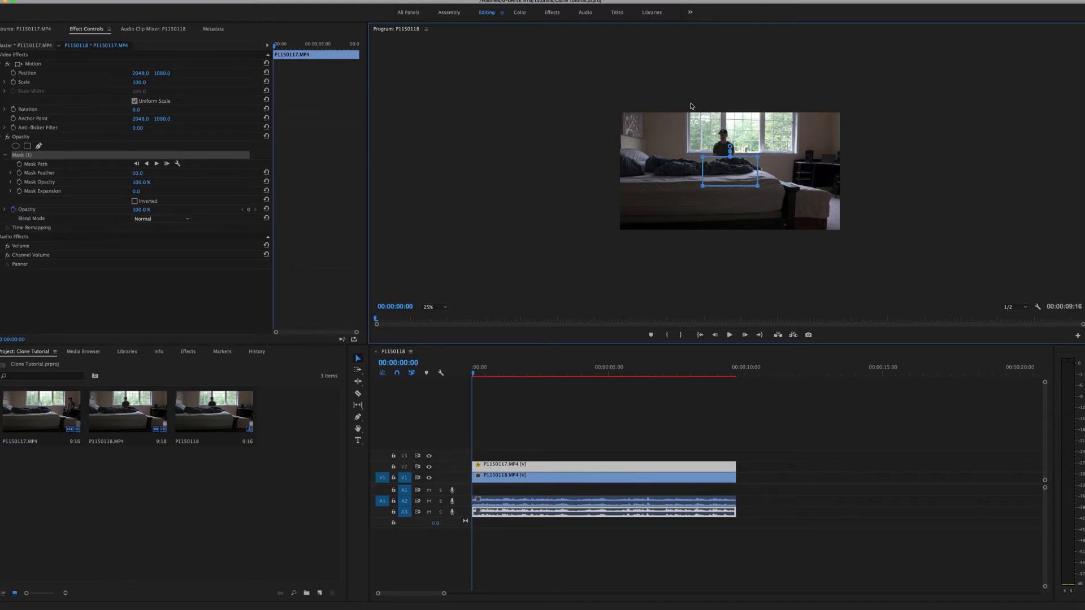
{"action": "key", "text": "Right"}
- Move the mask over the seated man on the right and adjust its corners to fit
{"action": "left_click_drag", "start_coordinate": [763, 166], "coordinate": [851, 102]}
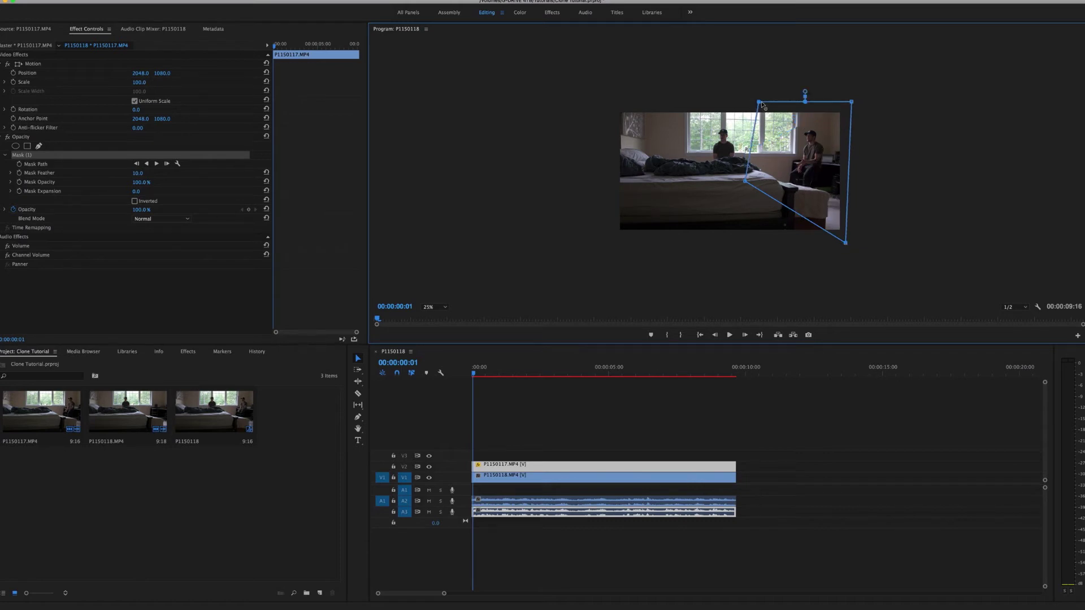
{"action": "left_click", "coordinate": [763, 106]}
{"action": "left_click", "coordinate": [764, 145]}
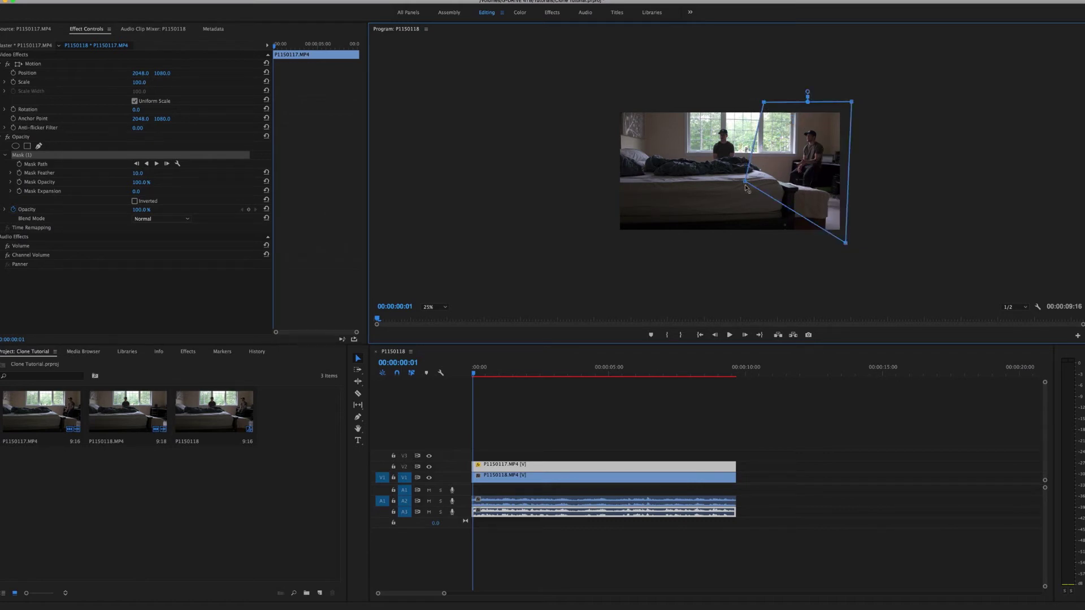
{"action": "left_click_drag", "start_coordinate": [773, 246], "coordinate": [774, 247]}
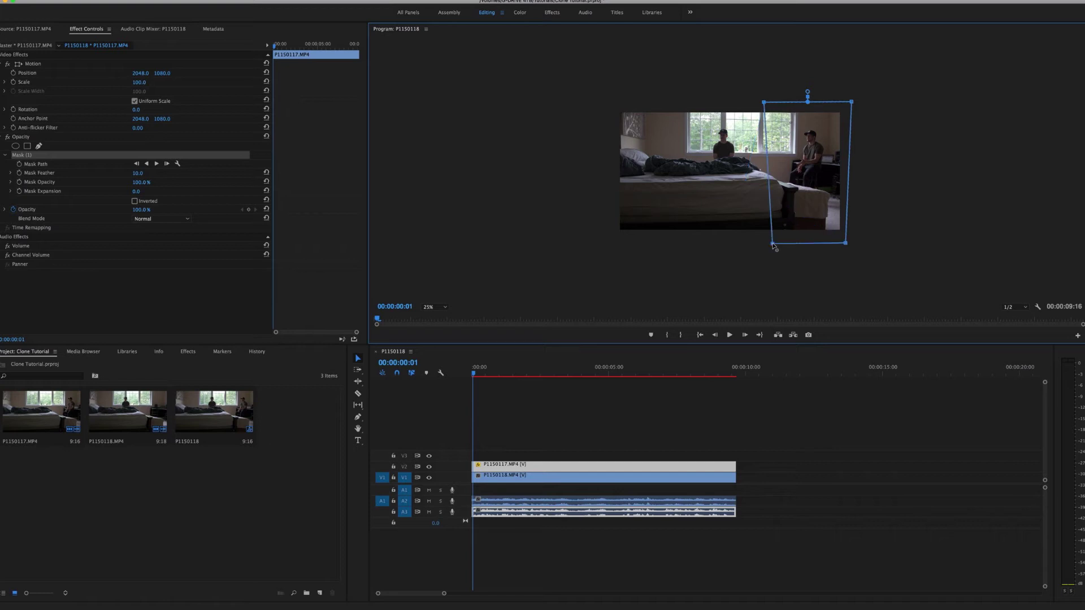
{"action": "left_click_drag", "start_coordinate": [763, 103], "coordinate": [776, 104]}
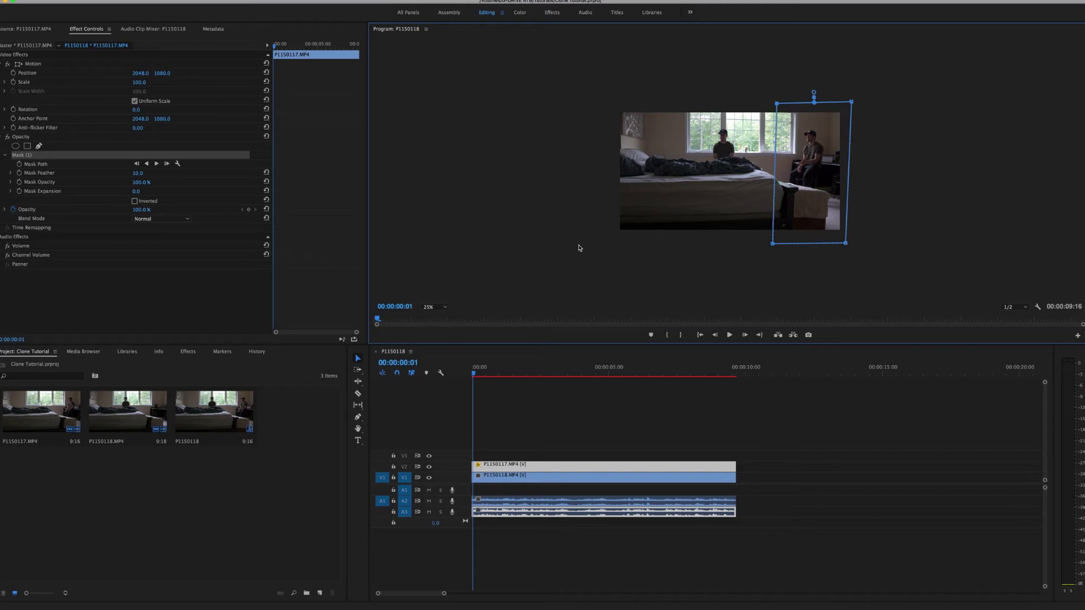
{"action": "left_click", "coordinate": [443, 308]}
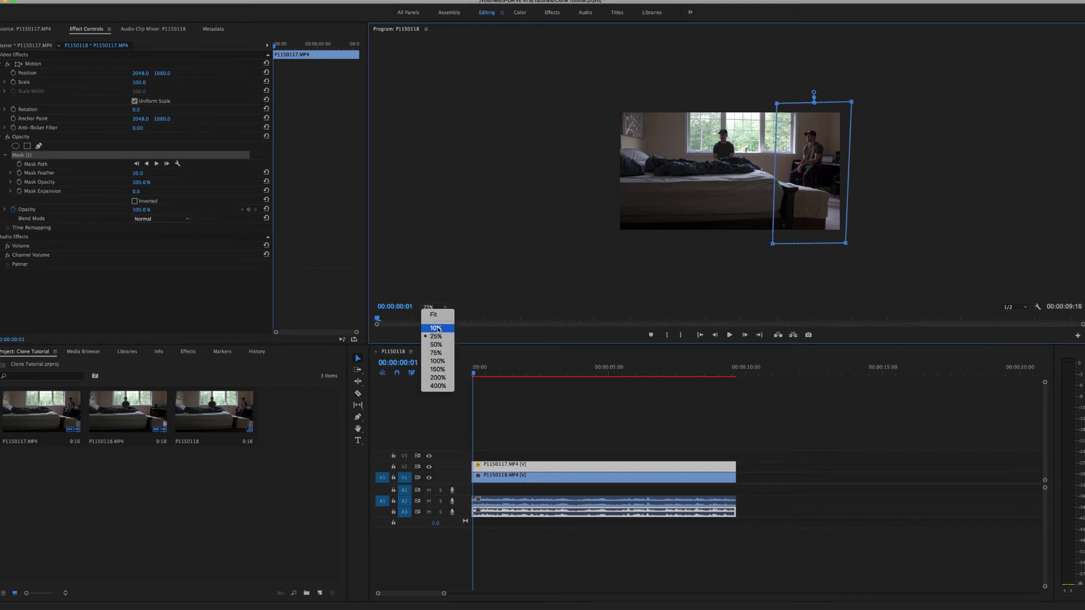
{"action": "left_click", "coordinate": [434, 315]}
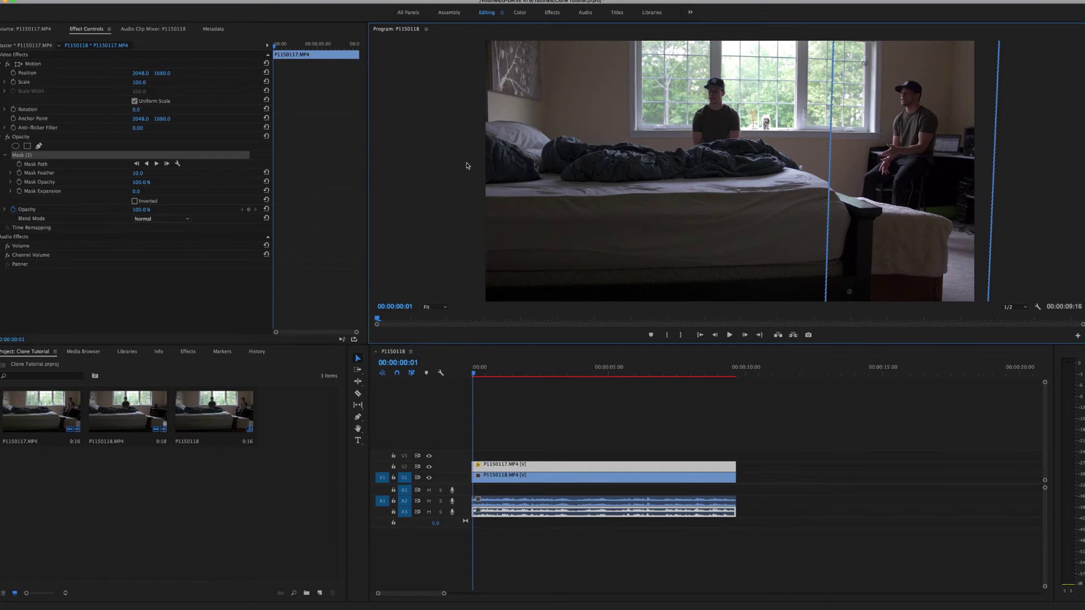
{"action": "left_click", "coordinate": [746, 406]}
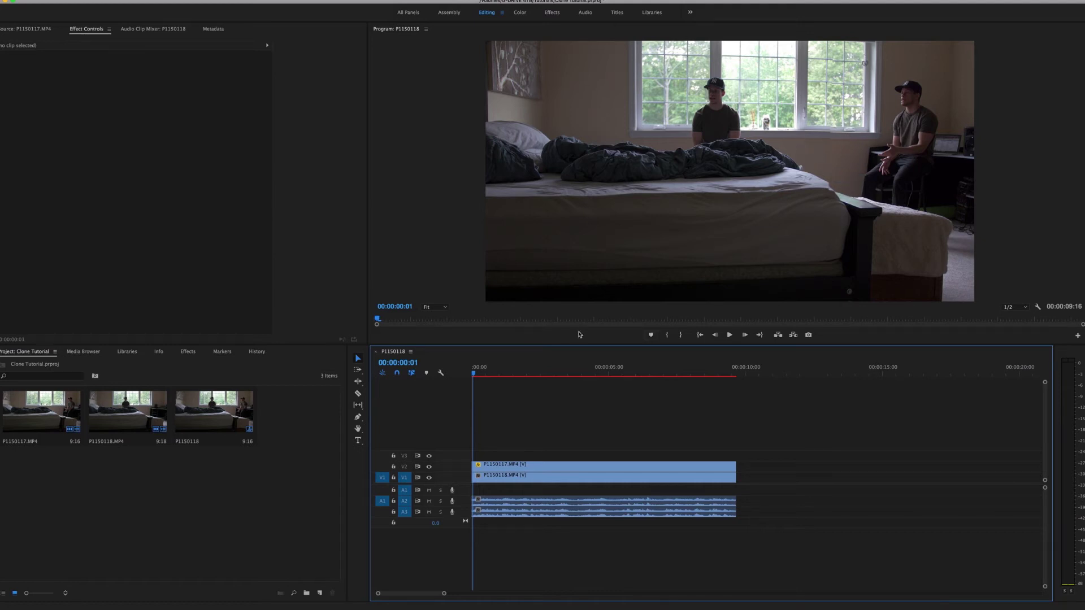
{"action": "key", "text": "shift+Right"}
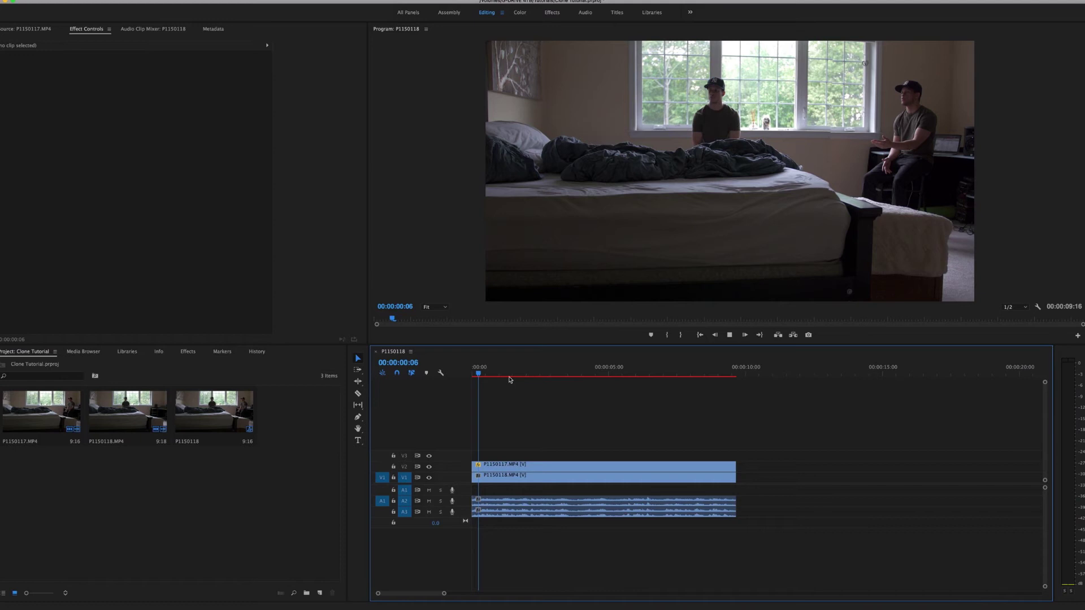
{"action": "key", "text": "space"}
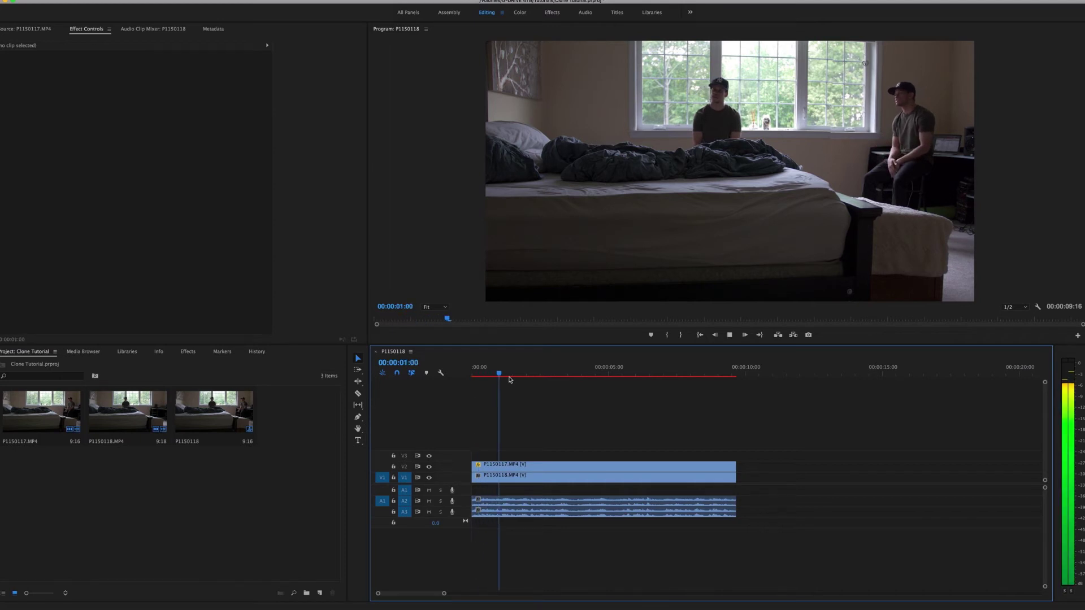
{"action": "key", "text": "space"}
{"action": "key", "text": "Home"}
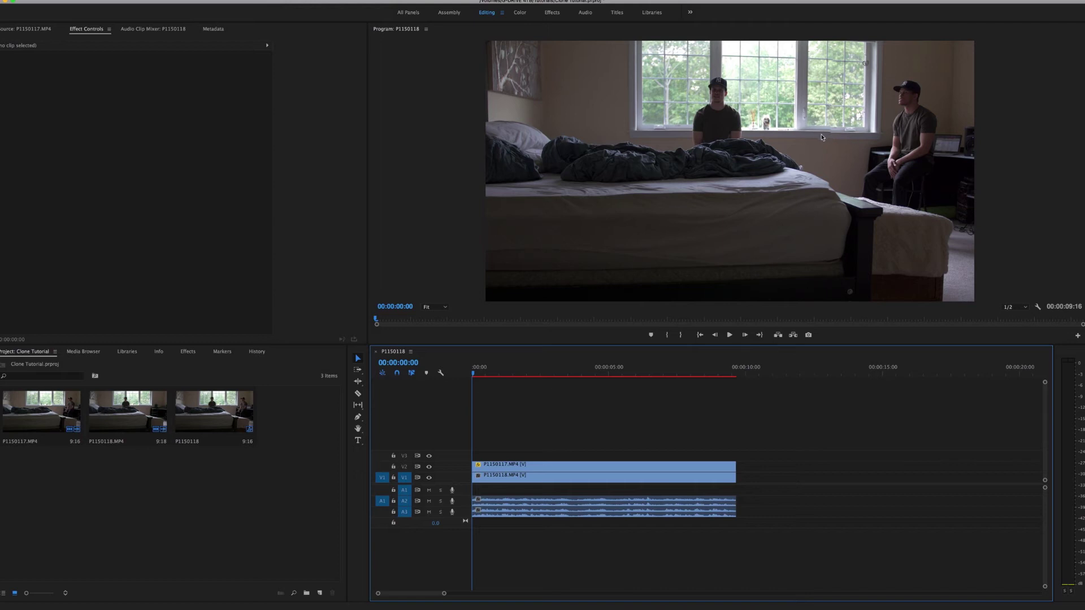
{"action": "left_click", "coordinate": [501, 467]}
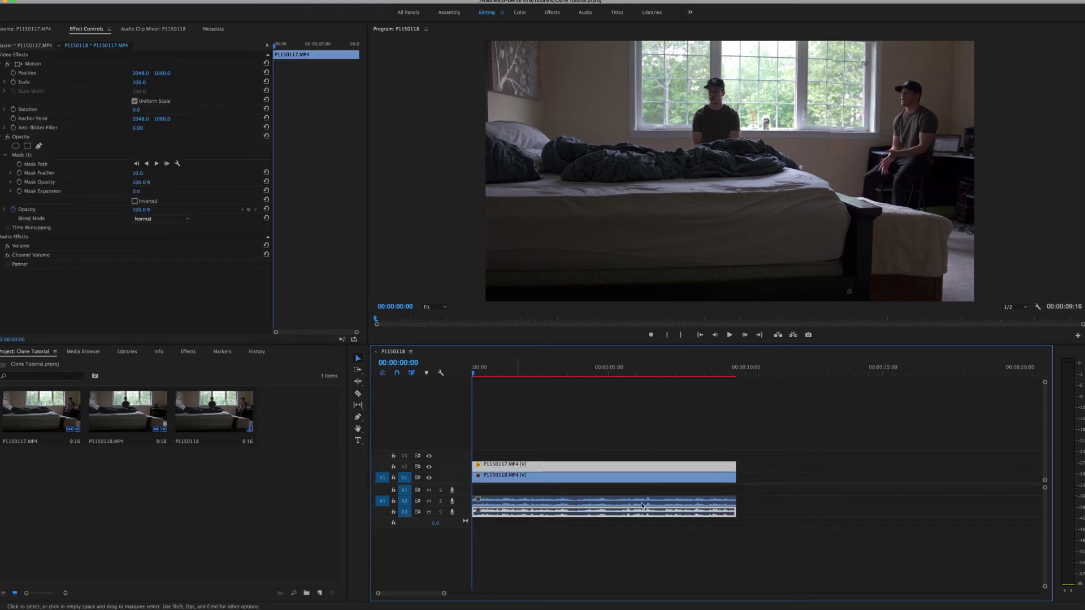
- Try mask feather values of 100, 80 and 50
{"action": "left_click", "coordinate": [138, 174]}
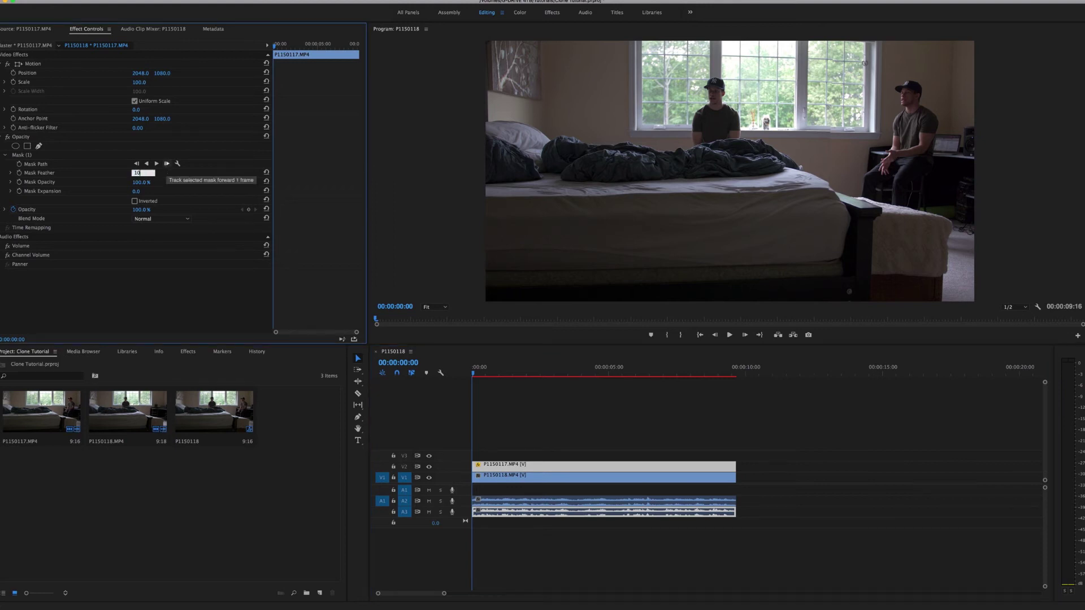
{"action": "type", "text": "0"}
{"action": "key", "text": "Return"}
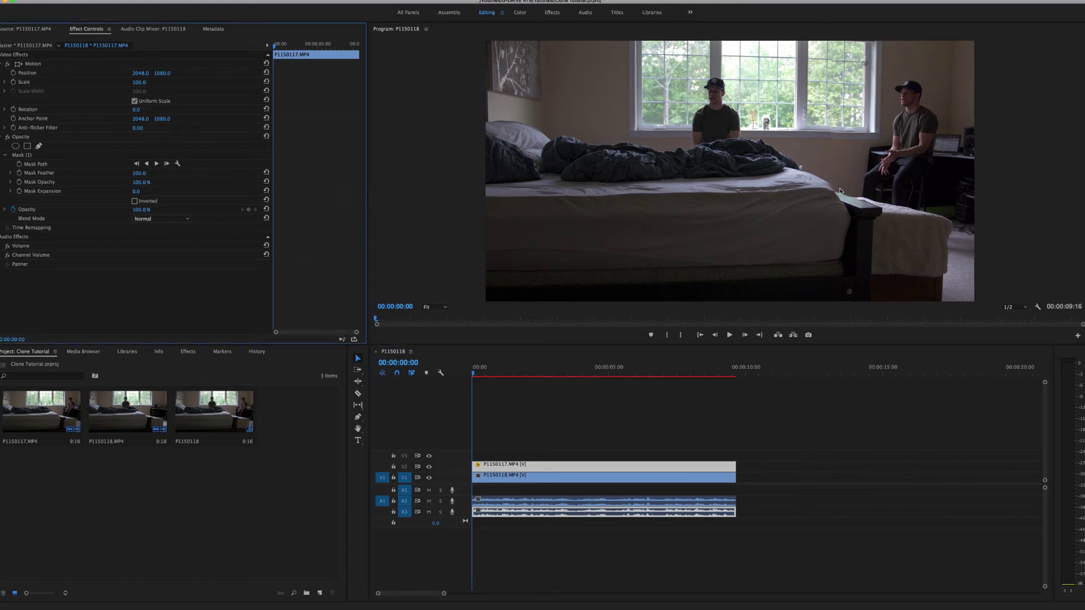
{"action": "left_click", "coordinate": [142, 173]}
{"action": "type", "text": "80"}
{"action": "key", "text": "Return"}
{"action": "left_click", "coordinate": [142, 173]}
{"action": "type", "text": "50"}
{"action": "key", "text": "Return"}
- Set the mask feather to 100 and scrub the sequence to check the blend
{"action": "left_click", "coordinate": [134, 174]}
{"action": "type", "text": "100"}
{"action": "key", "text": "Return"}
{"action": "left_click_drag", "start_coordinate": [489, 374], "coordinate": [424, 379]}
{"action": "left_click_drag", "start_coordinate": [602, 381], "coordinate": [315, 386]}
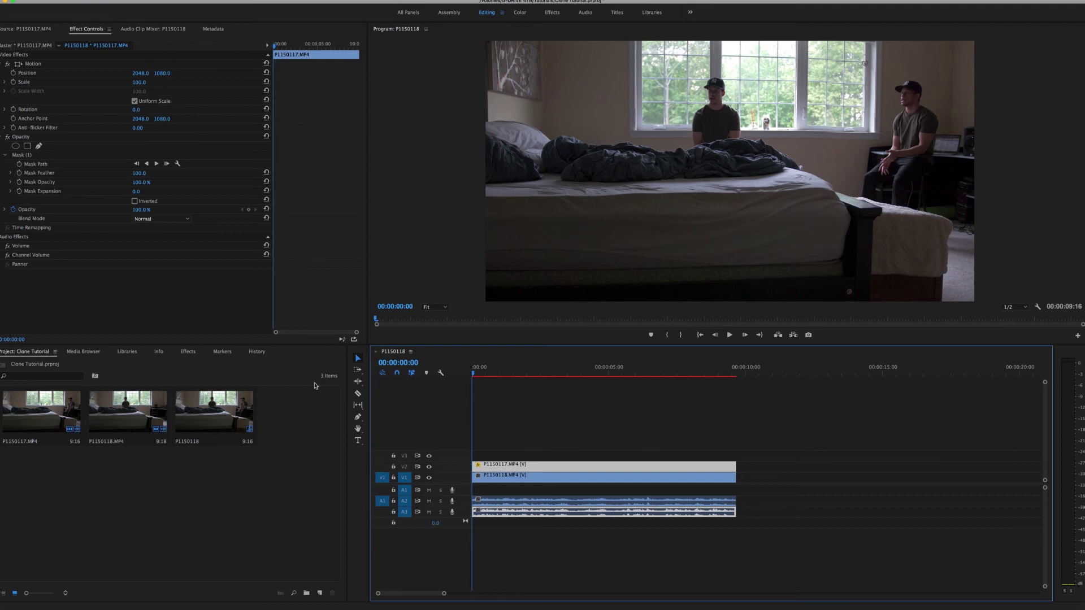
- Render the sequence preview and raise the system playback volume
{"action": "key", "text": "Return"}
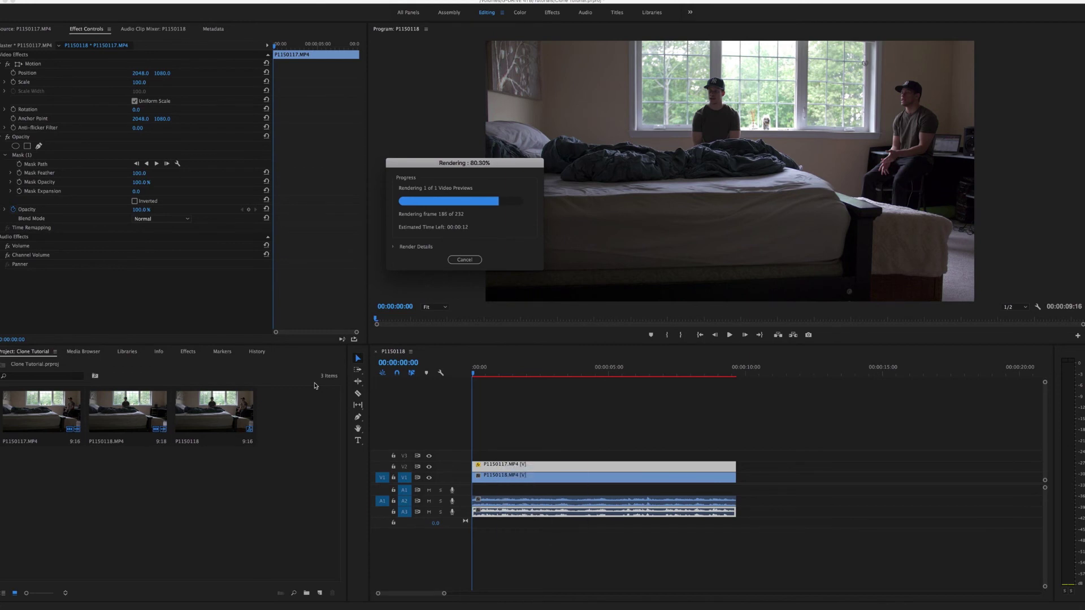
{"action": "key", "text": "XF86AudioRaiseVolume"}
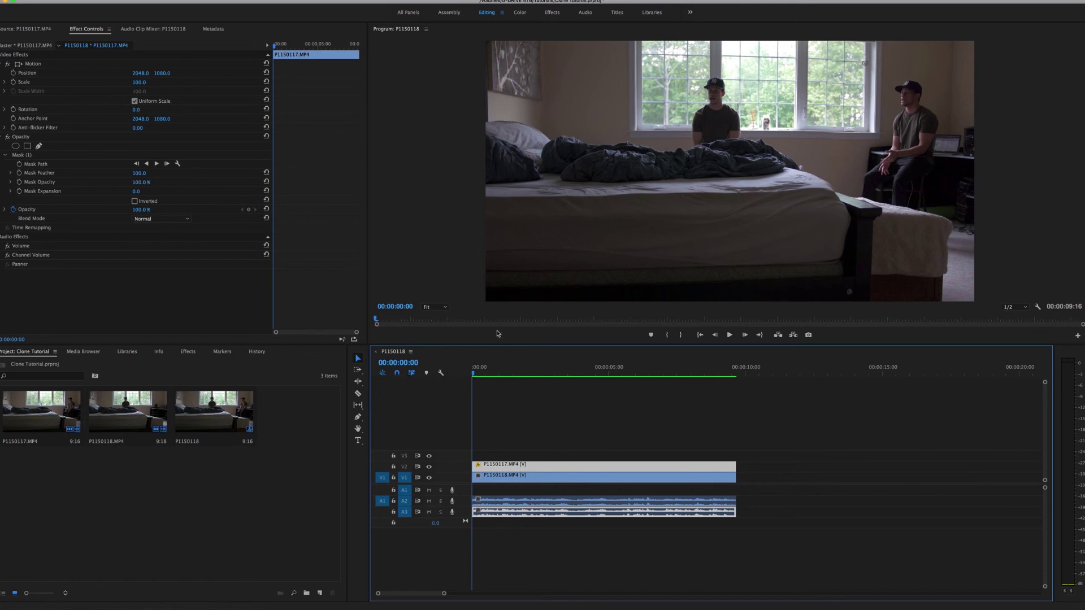
{"action": "key", "text": "space"}
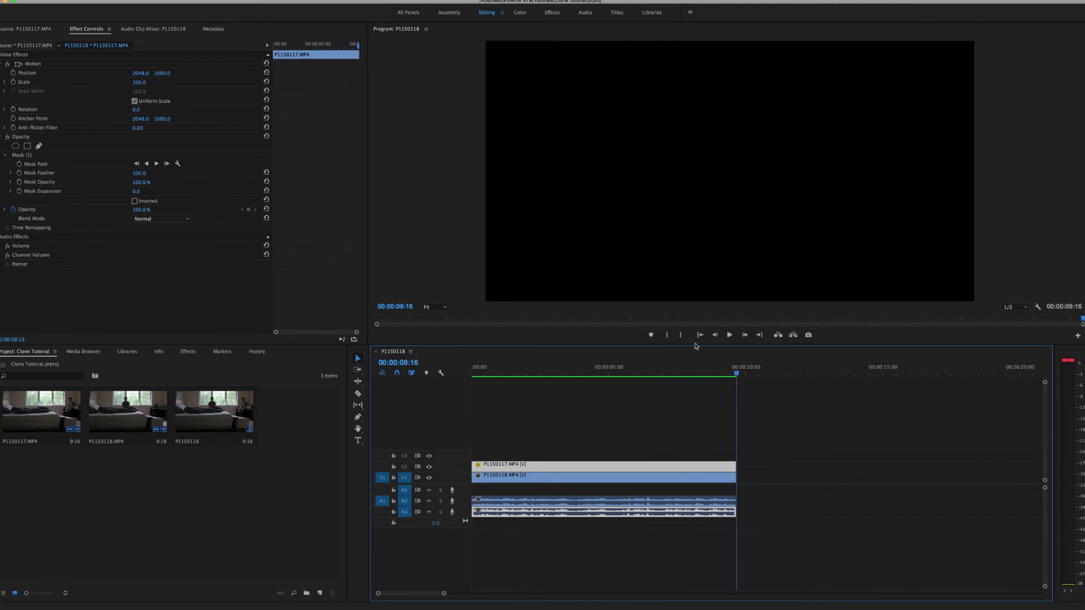
{"action": "key", "text": "Home"}
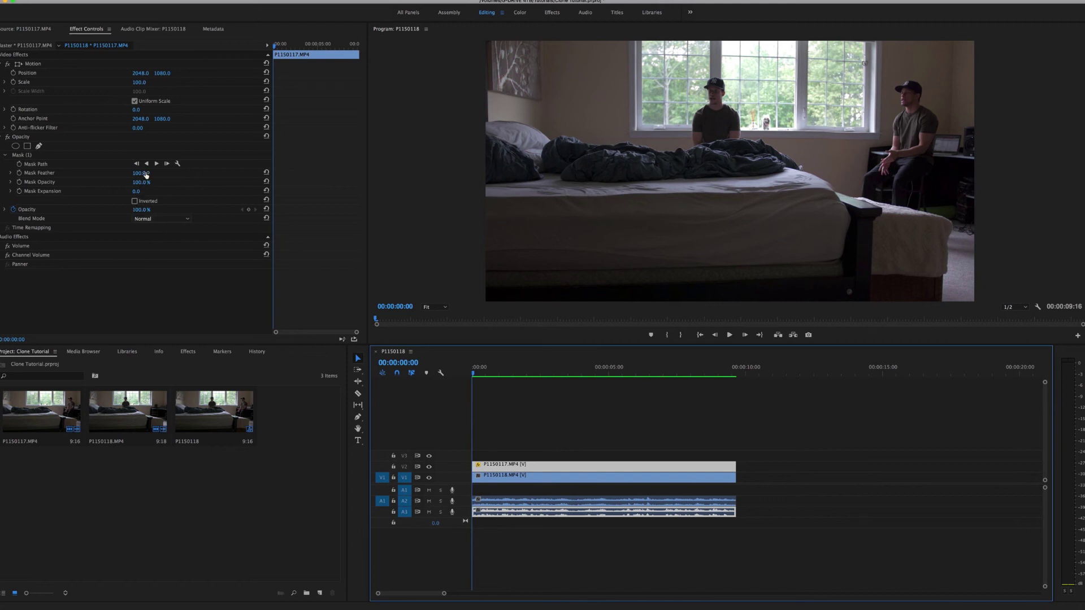
{"action": "mouse_move", "coordinate": [145, 176]}
{"action": "left_mouse_down"}
{"action": "mouse_move", "coordinate": [168, 200]}
{"action": "mouse_move", "coordinate": [144, 177]}
{"action": "mouse_move", "coordinate": [138, 214]}
{"action": "mouse_move", "coordinate": [136, 175]}
{"action": "left_mouse_up"}
{"action": "left_click", "coordinate": [134, 201]}
{"action": "left_click", "coordinate": [135, 200]}
{"action": "mouse_move", "coordinate": [491, 371]}
{"action": "left_mouse_down"}
{"action": "mouse_move", "coordinate": [477, 372]}
{"action": "mouse_move", "coordinate": [642, 371]}
{"action": "mouse_move", "coordinate": [475, 378]}
{"action": "left_mouse_up"}
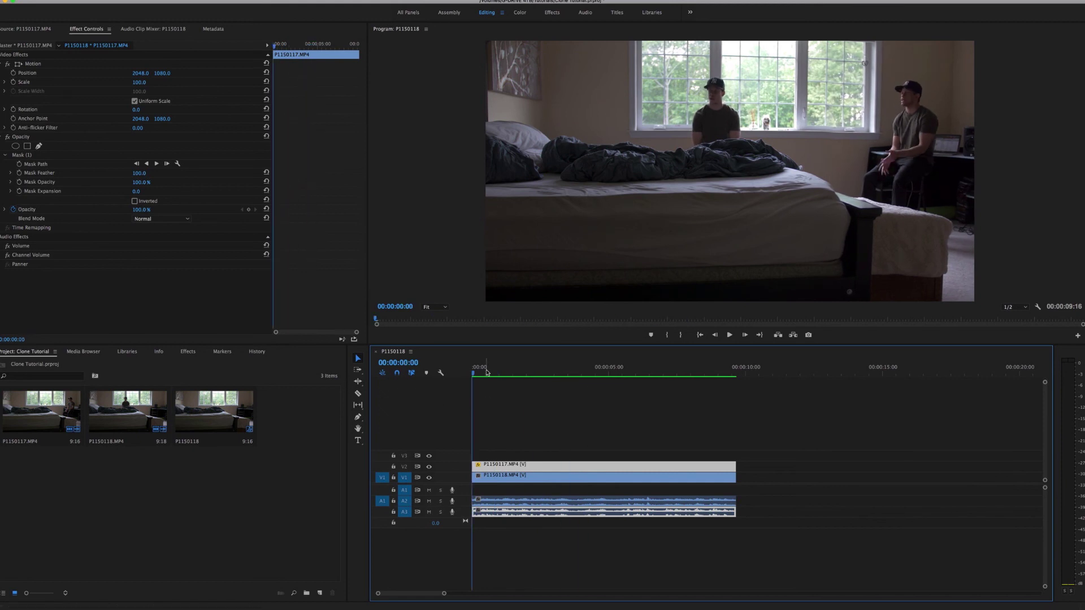